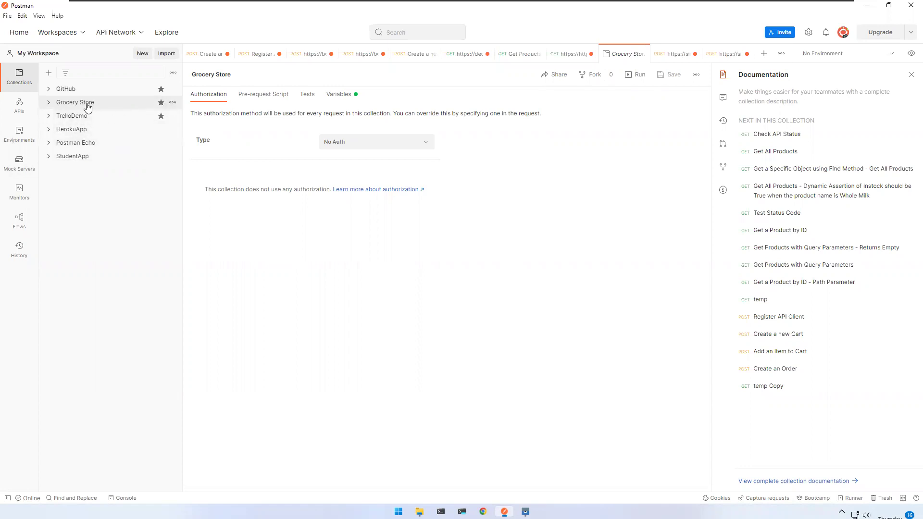
- Expand the Grocery Store collection to review its requests, then collapse it again
{"action": "left_click", "coordinate": [51, 104]}
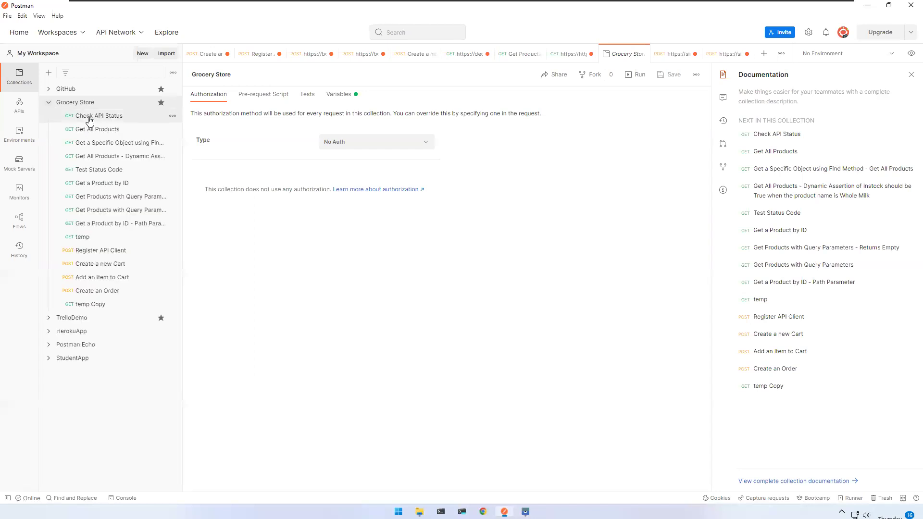
{"action": "left_click", "coordinate": [49, 103]}
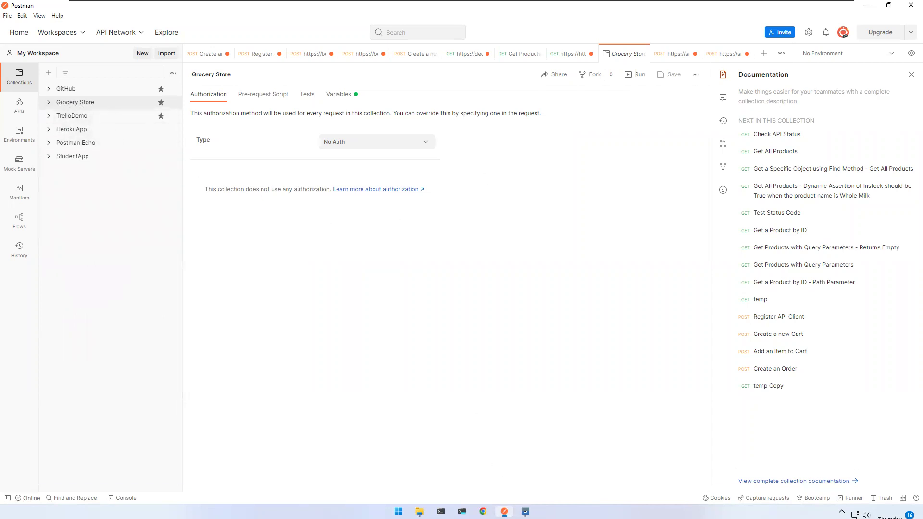
{"action": "mouse_move", "coordinate": [525, 511]}
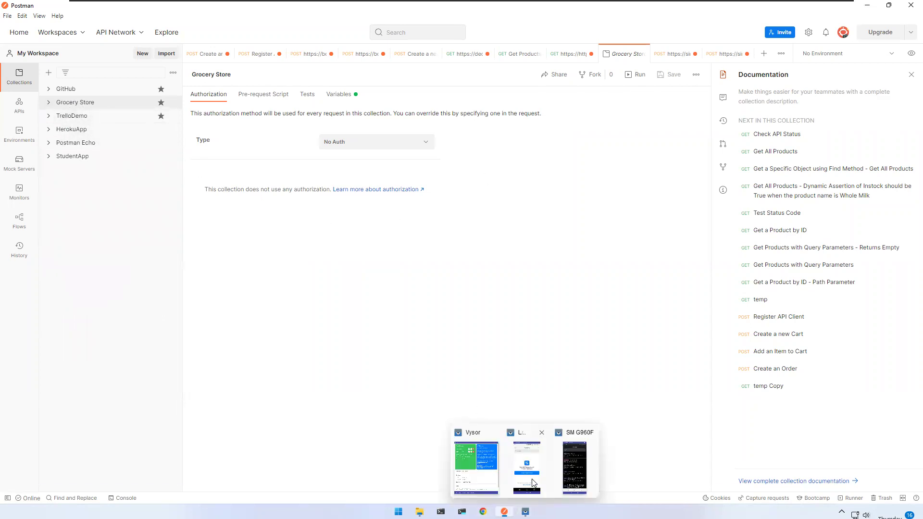
{"action": "left_click", "coordinate": [541, 464]}
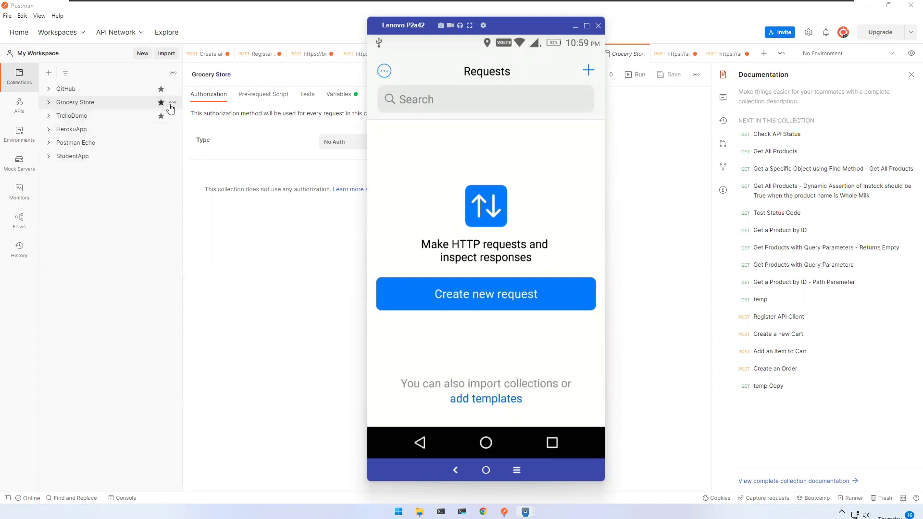
- Export Grocery Store as a Collection v2.1 JSON to the Desktop, then minimize Postman
{"action": "left_click", "coordinate": [173, 107]}
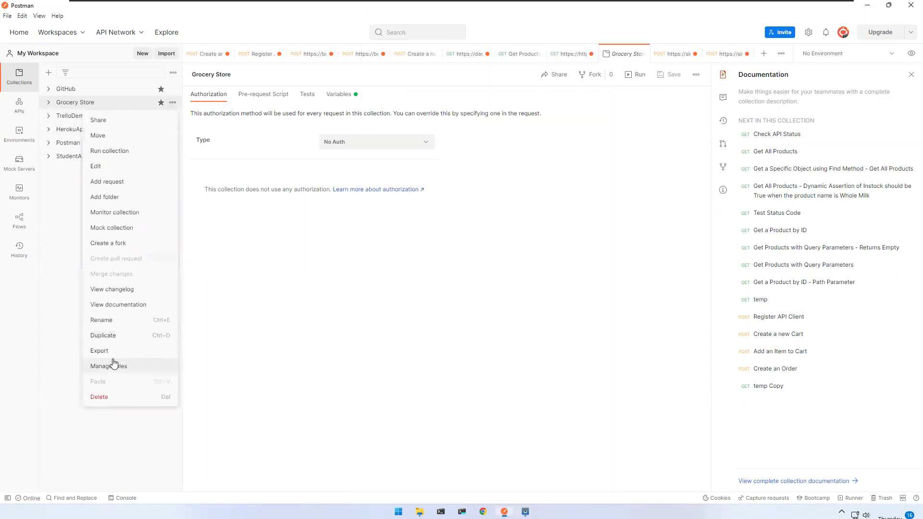
{"action": "left_click", "coordinate": [99, 351]}
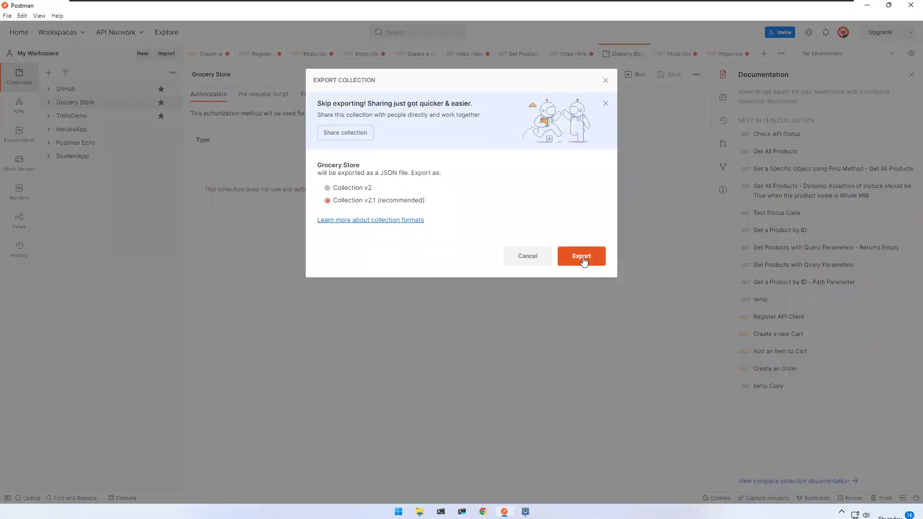
{"action": "left_click", "coordinate": [582, 258]}
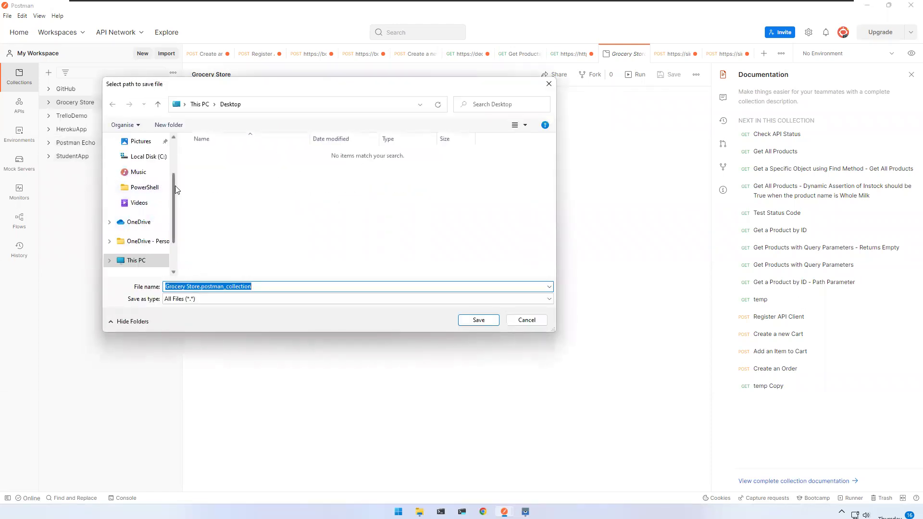
{"action": "left_click", "coordinate": [475, 321]}
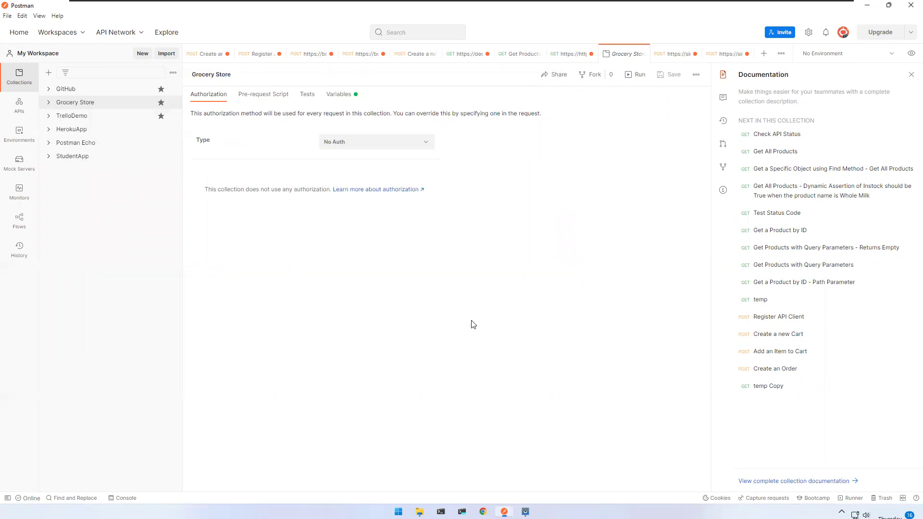
{"action": "left_click", "coordinate": [866, 5]}
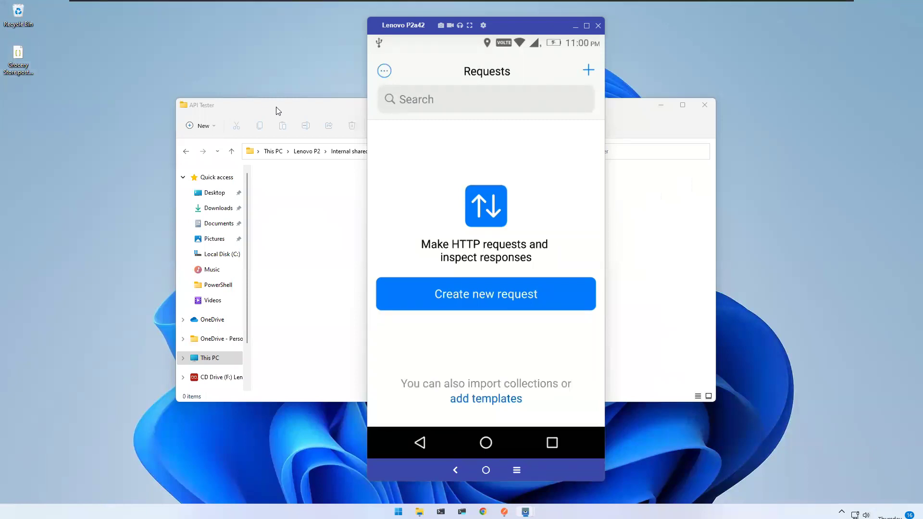
- Drag Grocery Store.postman_collection from the desktop into the phone's API Tester folder
{"action": "left_click", "coordinate": [19, 56]}
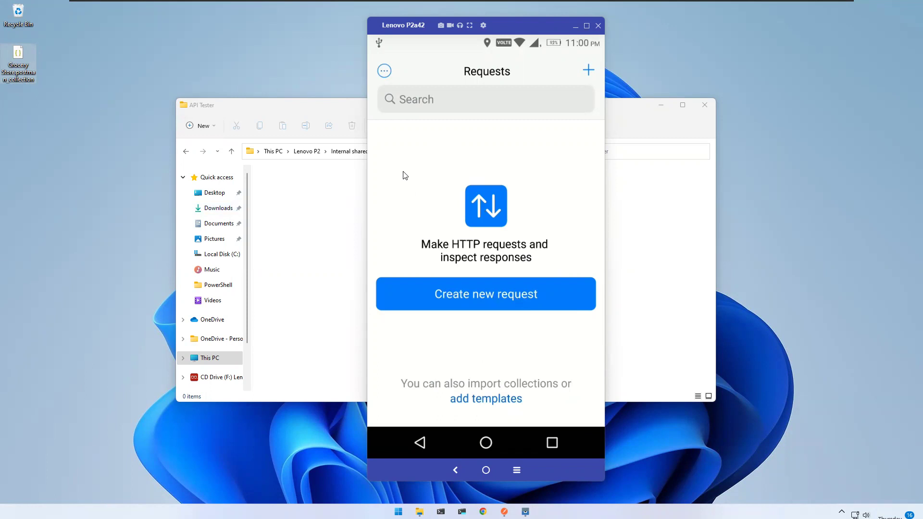
{"action": "left_click", "coordinate": [311, 221]}
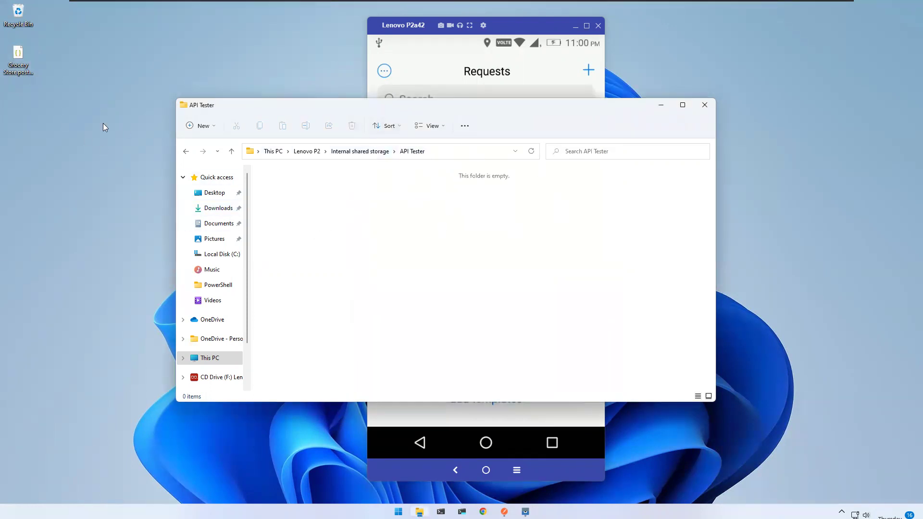
{"action": "left_click_drag", "start_coordinate": [17, 66], "coordinate": [310, 191]}
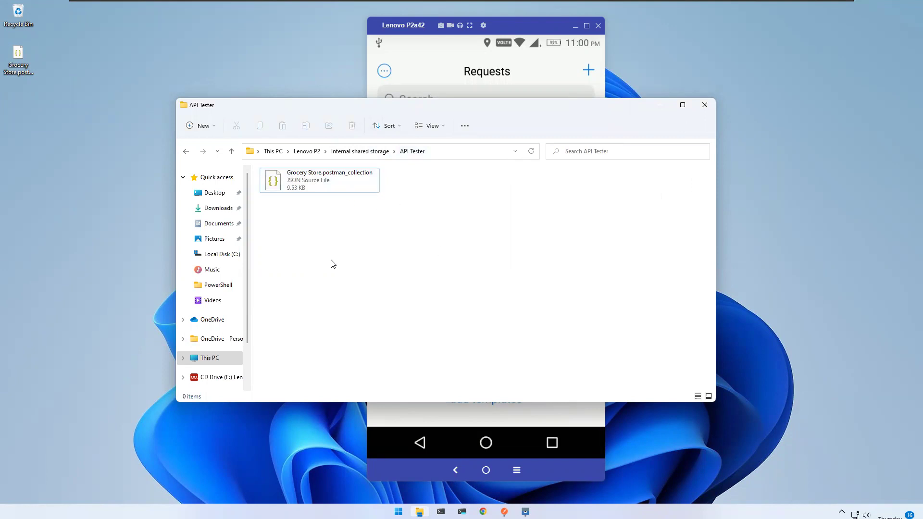
{"action": "left_click", "coordinate": [495, 32]}
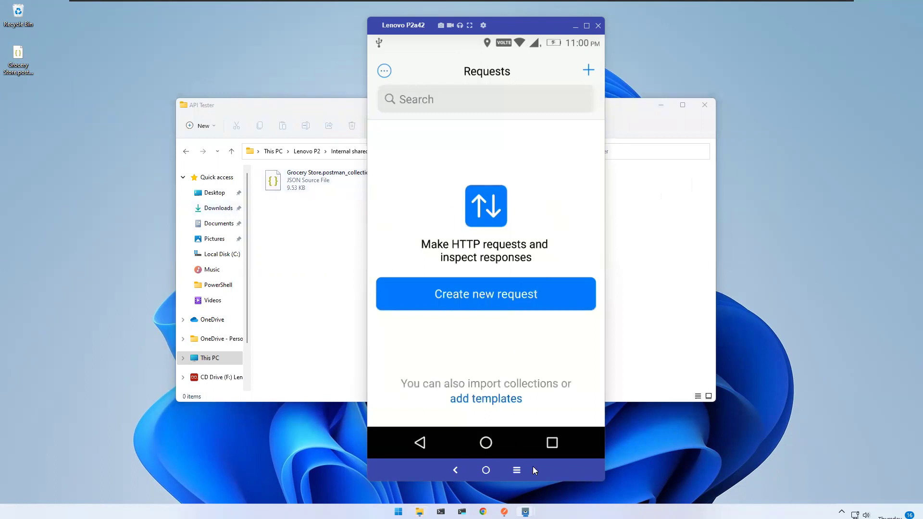
{"action": "left_click", "coordinate": [504, 512]}
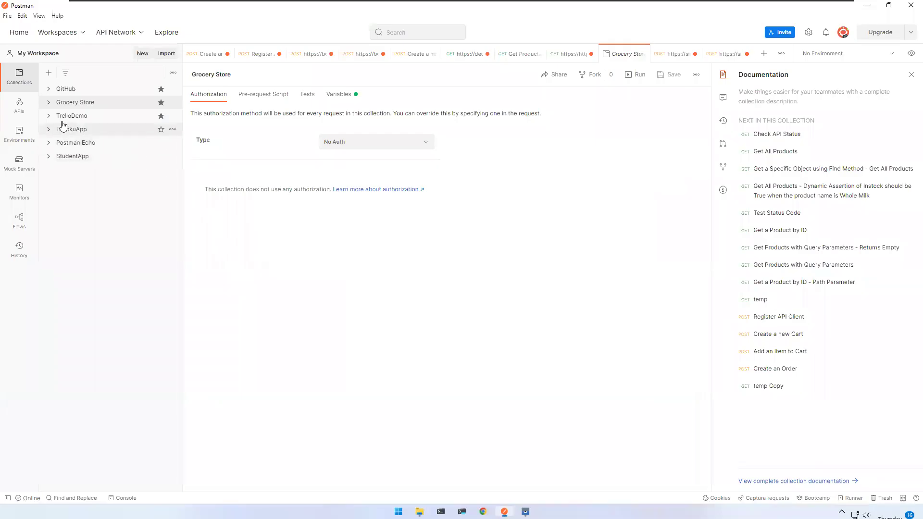
{"action": "mouse_move", "coordinate": [75, 102]}
{"action": "left_click", "coordinate": [50, 105]}
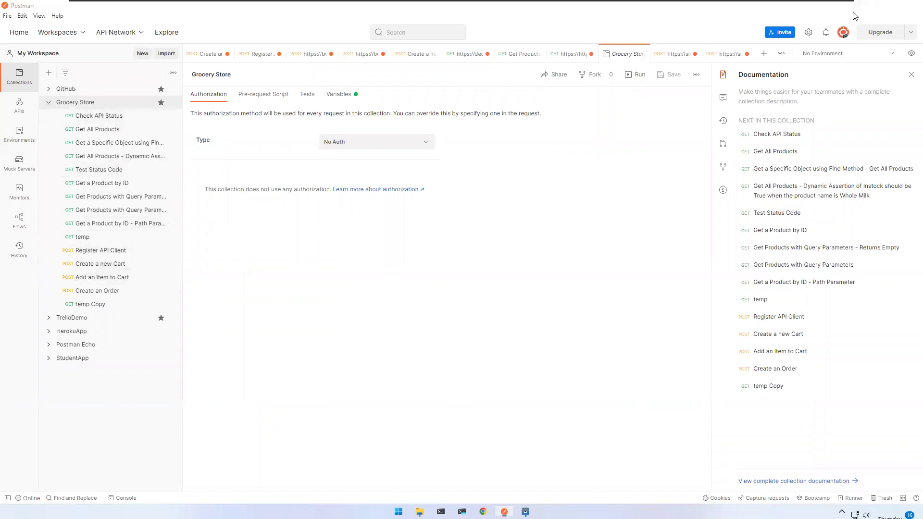
{"action": "left_click", "coordinate": [867, 5]}
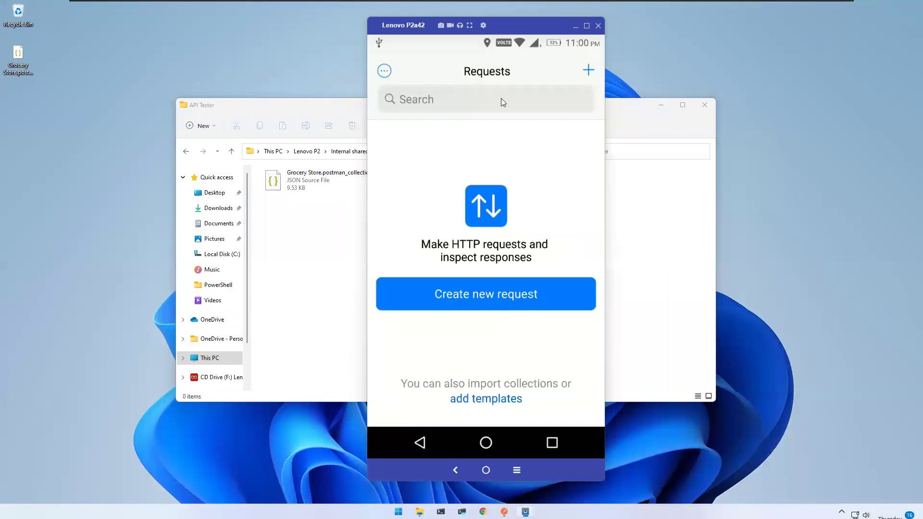
- Import the Grocery Store Postman collection JSON from a file into API Tester
{"action": "left_click", "coordinate": [588, 72]}
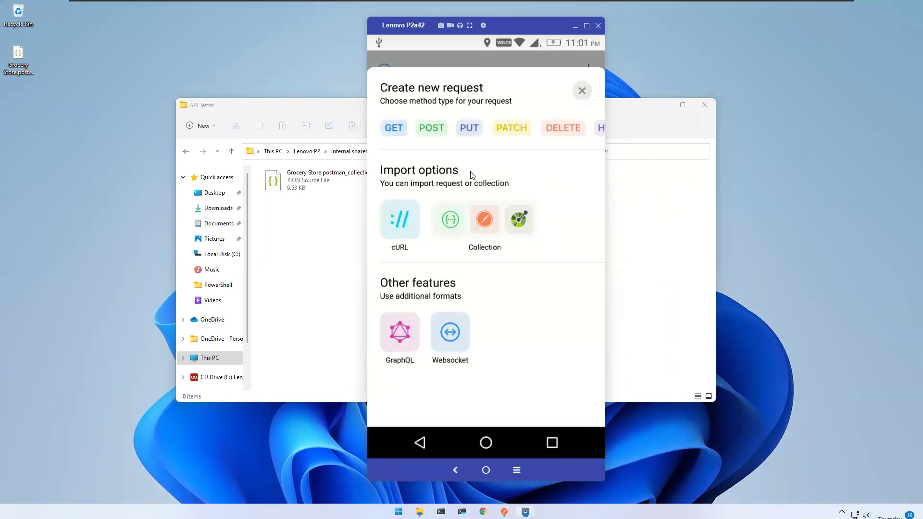
{"action": "left_click", "coordinate": [484, 219]}
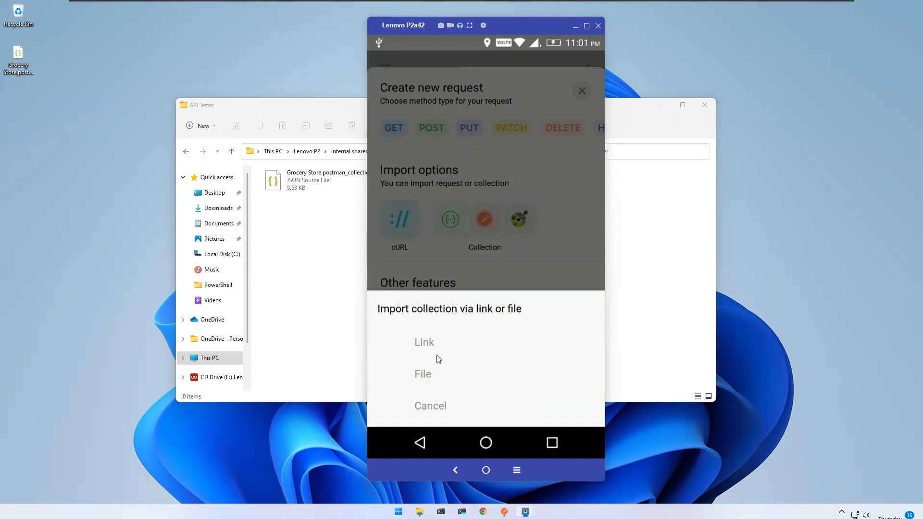
{"action": "left_click", "coordinate": [423, 375]}
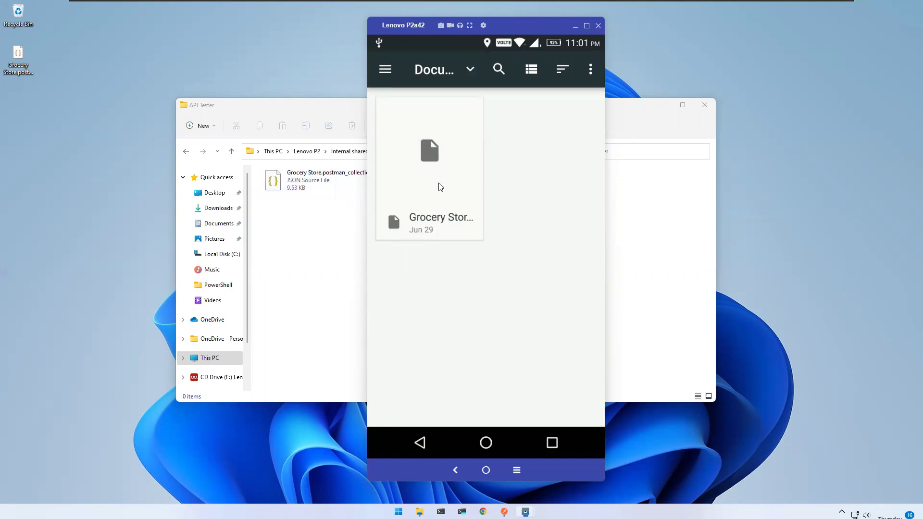
{"action": "left_click", "coordinate": [438, 187]}
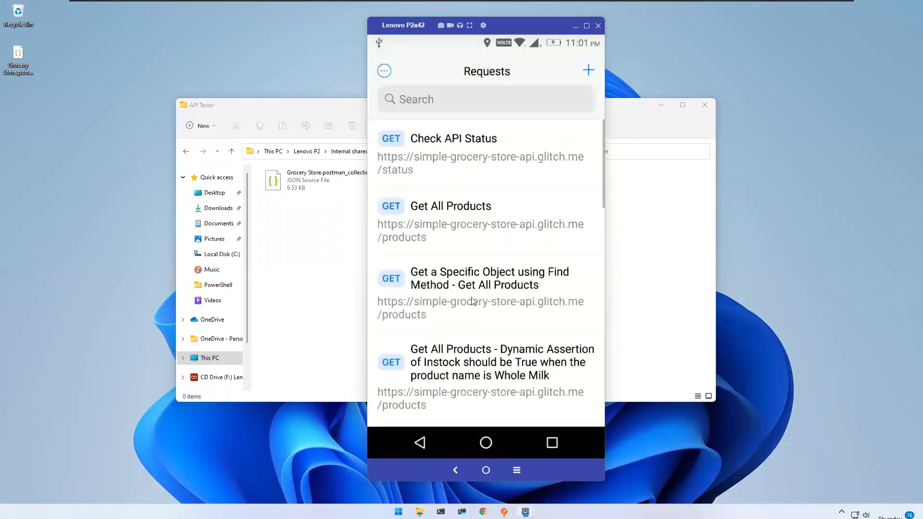
{"action": "left_click_drag", "start_coordinate": [475, 305], "coordinate": [478, 159]}
{"action": "left_click_drag", "start_coordinate": [491, 340], "coordinate": [494, 167]}
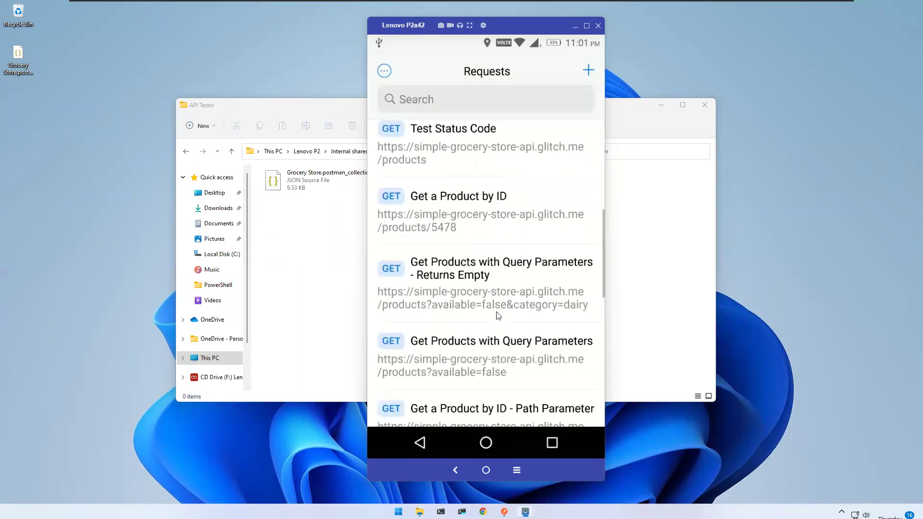
{"action": "left_click_drag", "start_coordinate": [497, 316], "coordinate": [496, 197]}
{"action": "left_click_drag", "start_coordinate": [496, 332], "coordinate": [494, 196]}
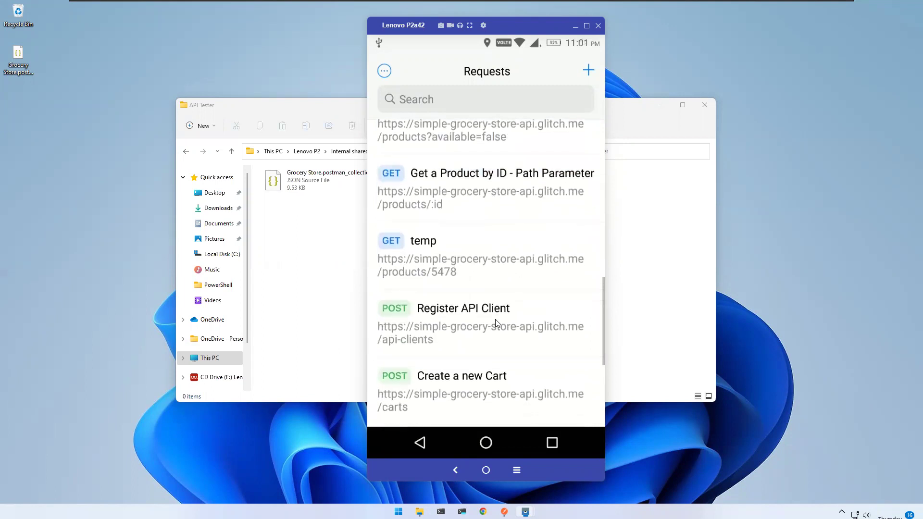
{"action": "left_click_drag", "start_coordinate": [496, 319], "coordinate": [494, 217]}
{"action": "mouse_move", "coordinate": [495, 326]}
{"action": "left_mouse_down"}
{"action": "mouse_move", "coordinate": [495, 200]}
{"action": "mouse_move", "coordinate": [495, 344]}
{"action": "left_mouse_up"}
{"action": "mouse_move", "coordinate": [498, 216]}
{"action": "left_mouse_down"}
{"action": "mouse_move", "coordinate": [503, 297]}
{"action": "mouse_move", "coordinate": [491, 324]}
{"action": "left_mouse_up"}
{"action": "left_click_drag", "start_coordinate": [486, 238], "coordinate": [483, 328]}
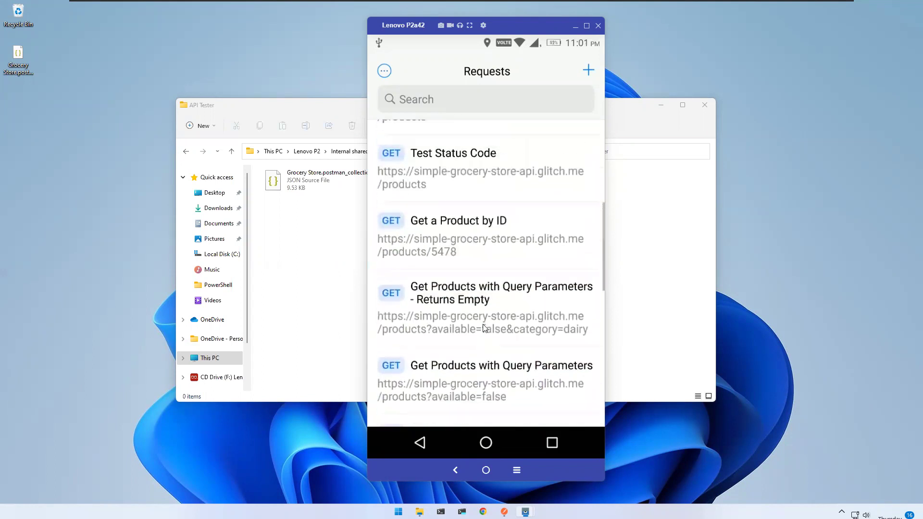
{"action": "scroll", "coordinate": [475, 233], "scroll_direction": "up", "scroll_amount": 3}
{"action": "left_click_drag", "start_coordinate": [477, 232], "coordinate": [482, 321]}
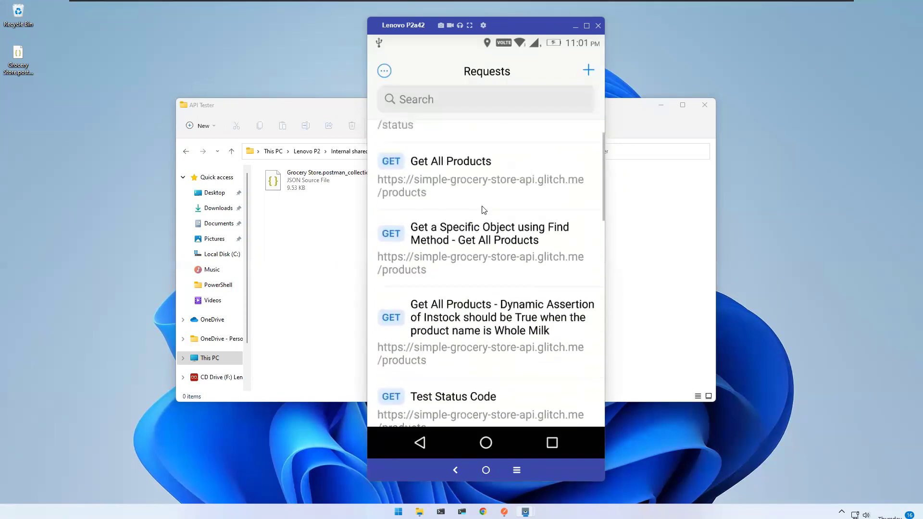
{"action": "left_click_drag", "start_coordinate": [483, 210], "coordinate": [488, 311]}
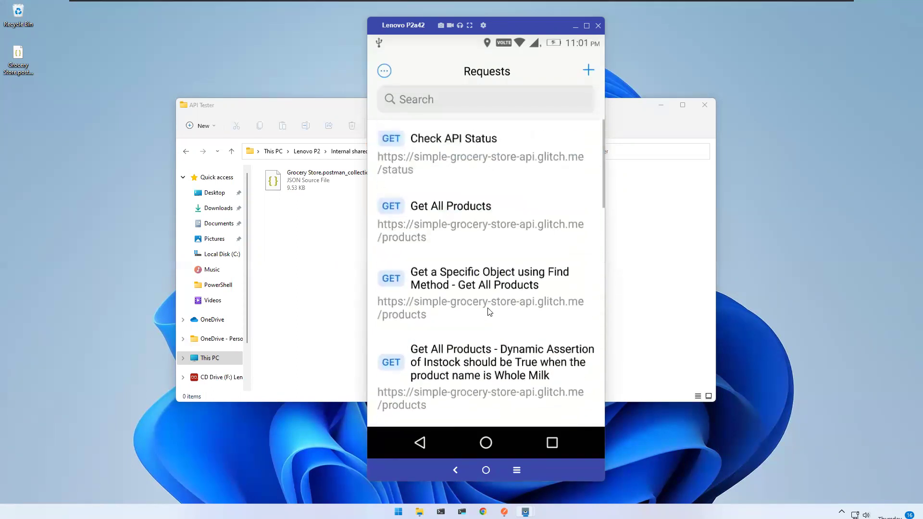
- Send Check API Status, confirm the 200 response with status UP, and return to the list
{"action": "left_click", "coordinate": [470, 168]}
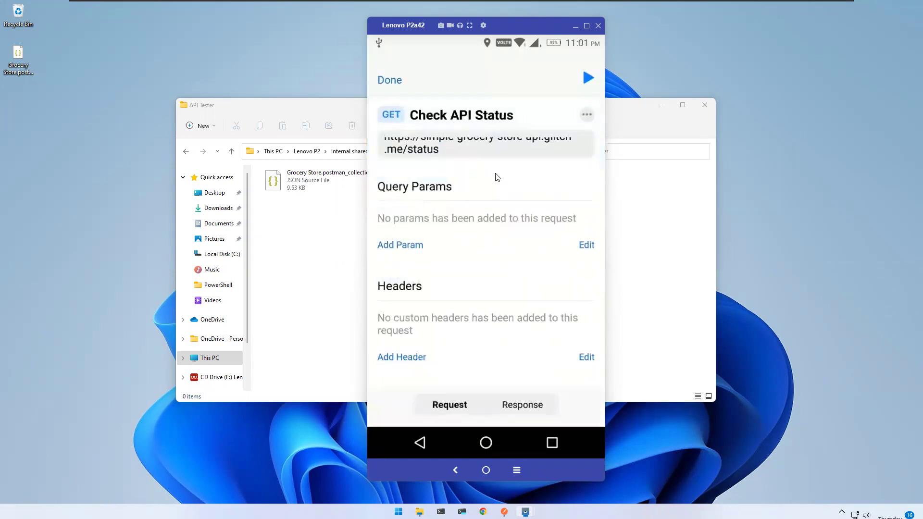
{"action": "left_click", "coordinate": [586, 81]}
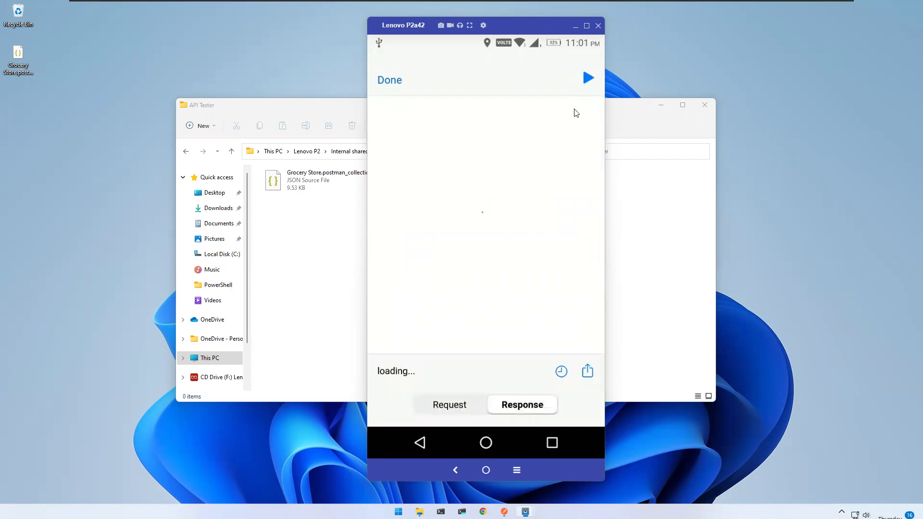
{"action": "left_click", "coordinate": [389, 87]}
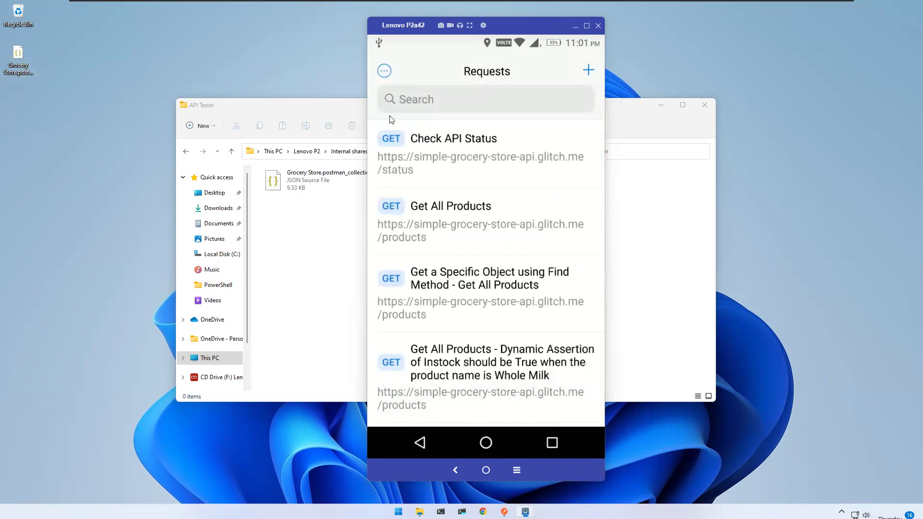
{"action": "left_click", "coordinate": [590, 71]}
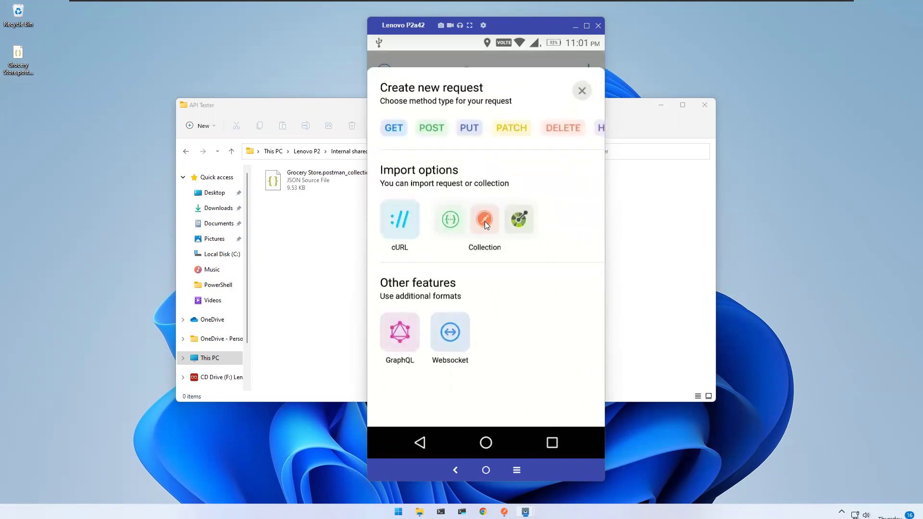
{"action": "left_click", "coordinate": [585, 96]}
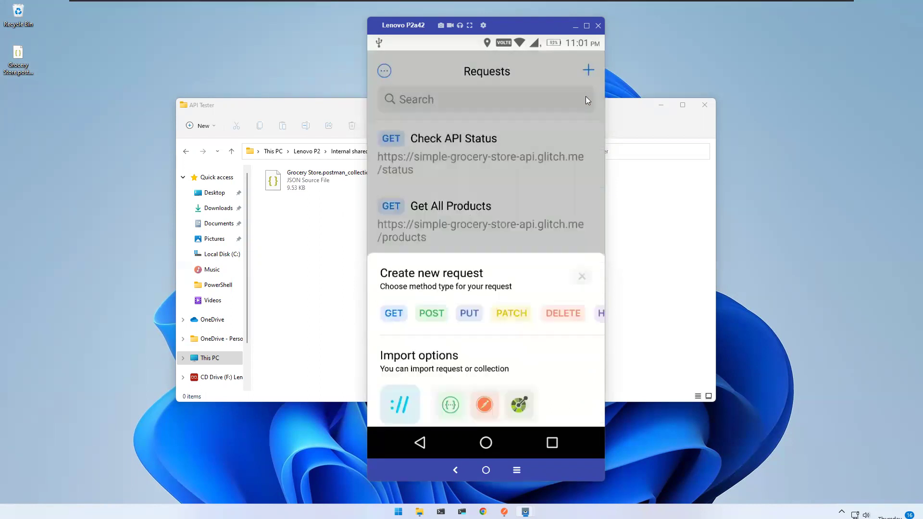
{"action": "scroll", "coordinate": [488, 175], "scroll_direction": "down", "scroll_amount": 1}
{"action": "scroll", "coordinate": [489, 188], "scroll_direction": "down", "scroll_amount": 2}
{"action": "scroll", "coordinate": [488, 238], "scroll_direction": "down", "scroll_amount": 1}
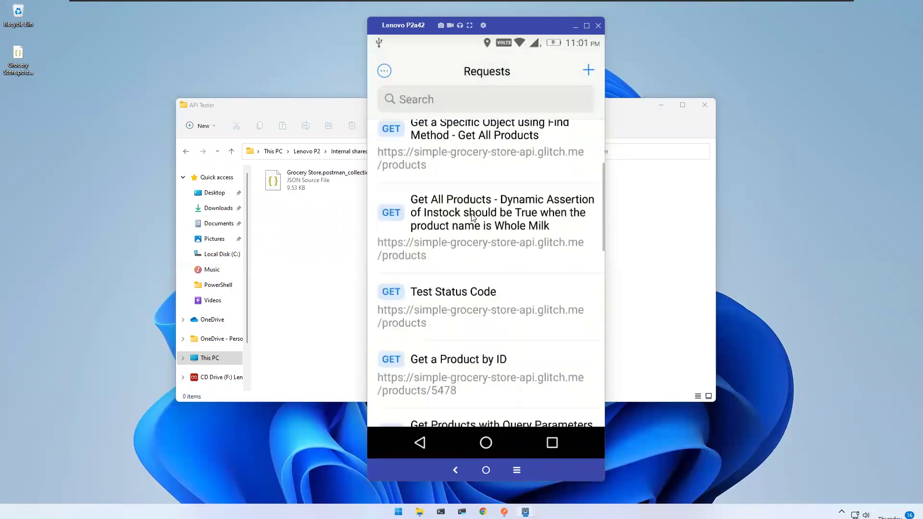
{"action": "scroll", "coordinate": [488, 304], "scroll_direction": "down", "scroll_amount": 1}
{"action": "scroll", "coordinate": [482, 289], "scroll_direction": "up", "scroll_amount": 2}
{"action": "scroll", "coordinate": [480, 317], "scroll_direction": "up", "scroll_amount": 2}
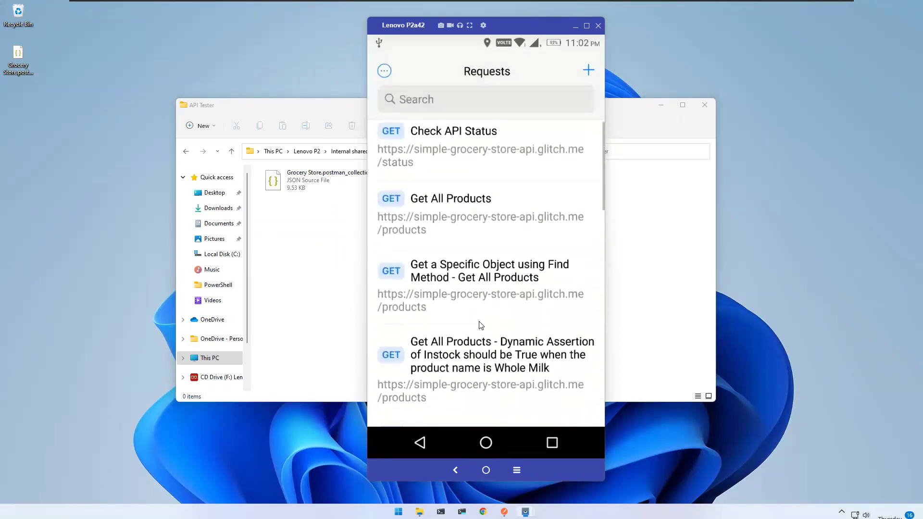
{"action": "scroll", "coordinate": [505, 187], "scroll_direction": "up", "scroll_amount": 1}
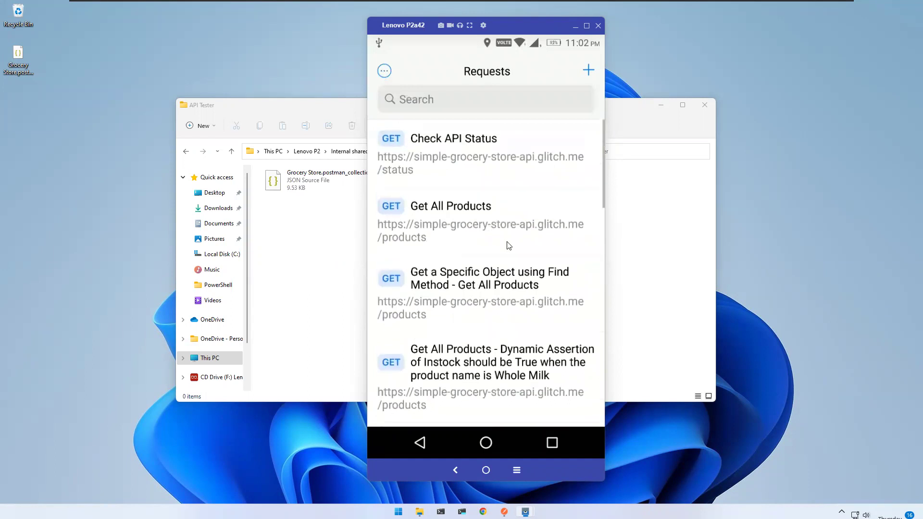